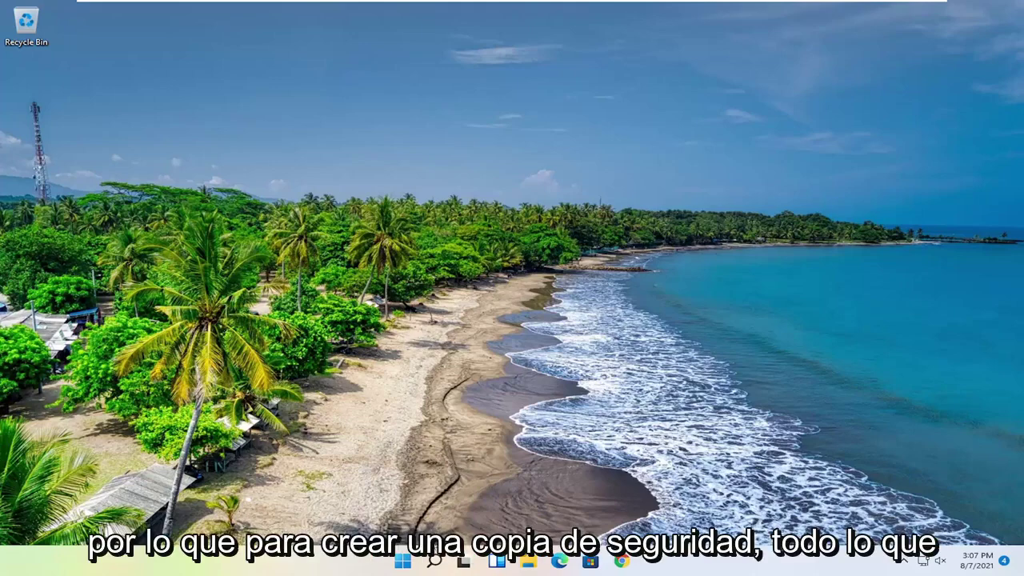
- Find Registry Editor by searching for regedit and launch it as administrator, allowing it to make changes to the device
click(433, 560)
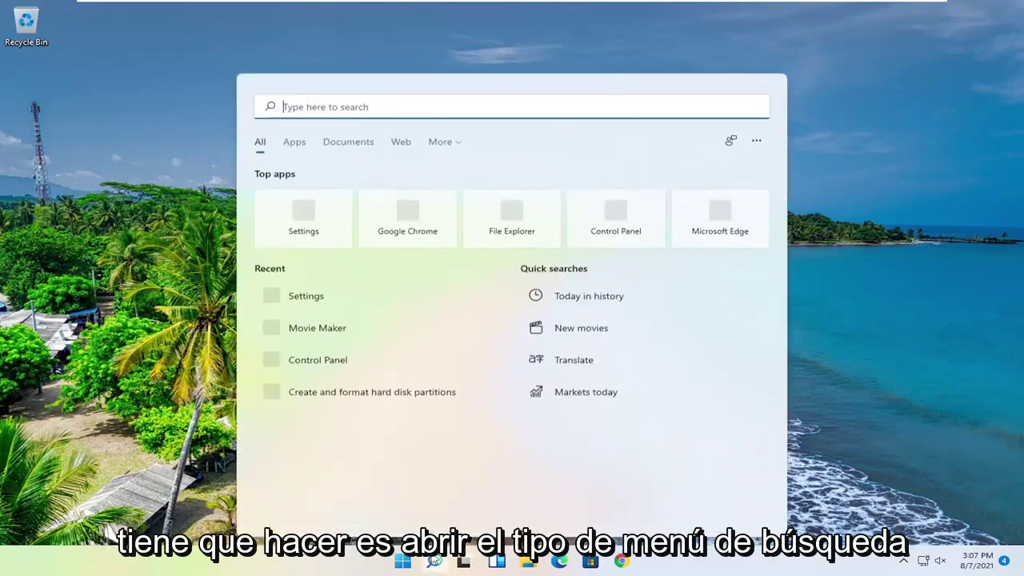
text(regedit)
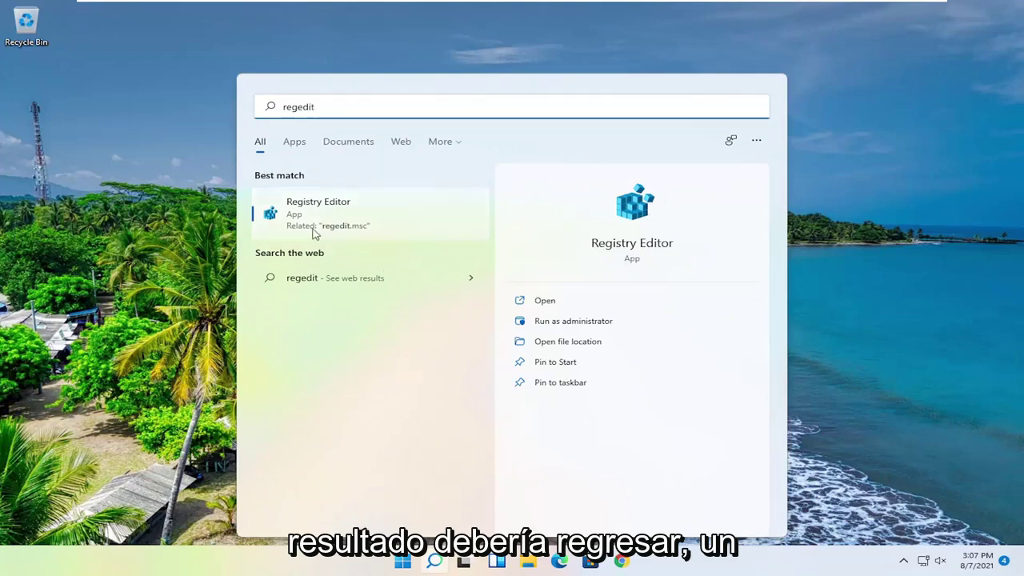
right_click(311, 213)
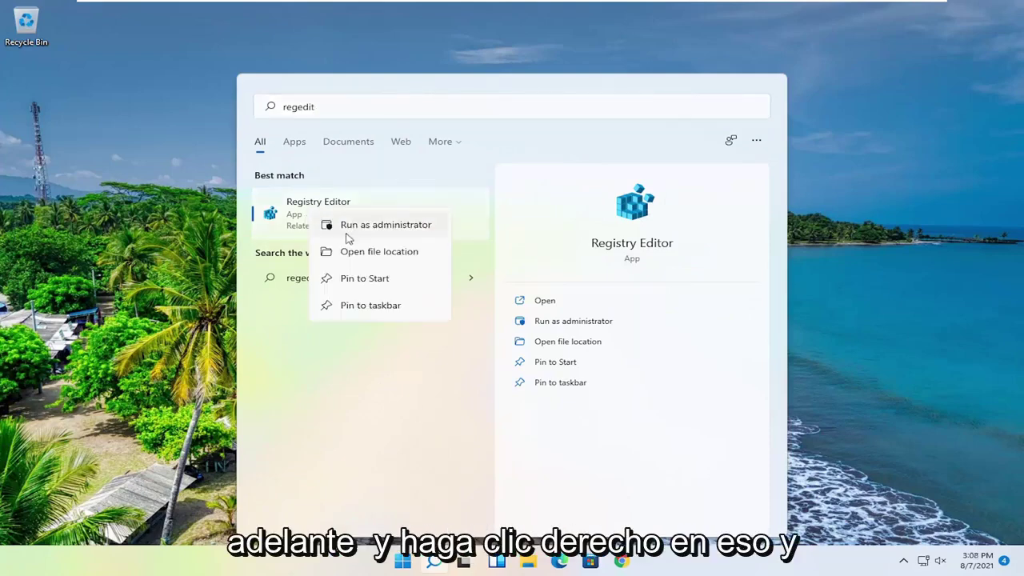
click(412, 229)
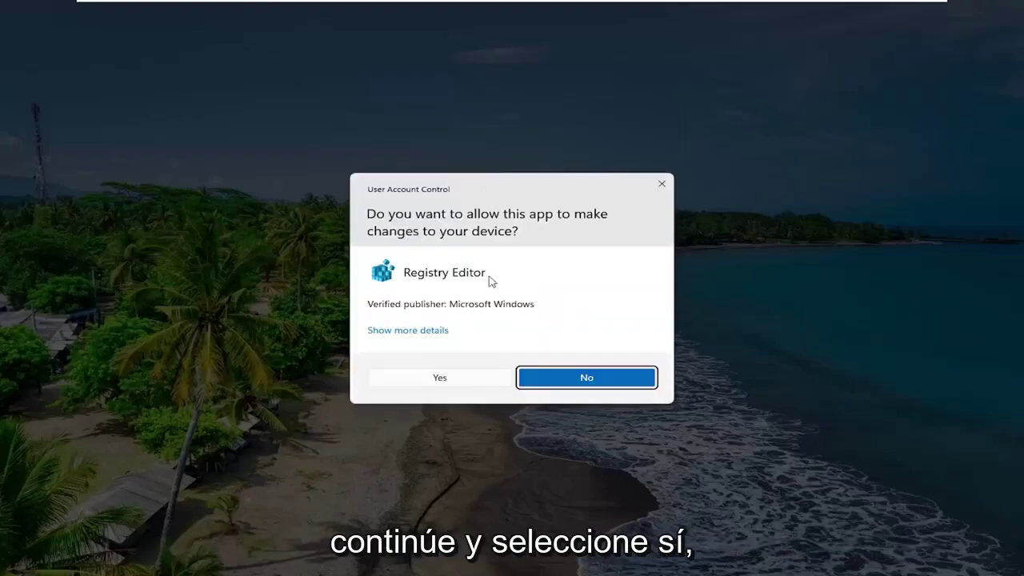
click(418, 377)
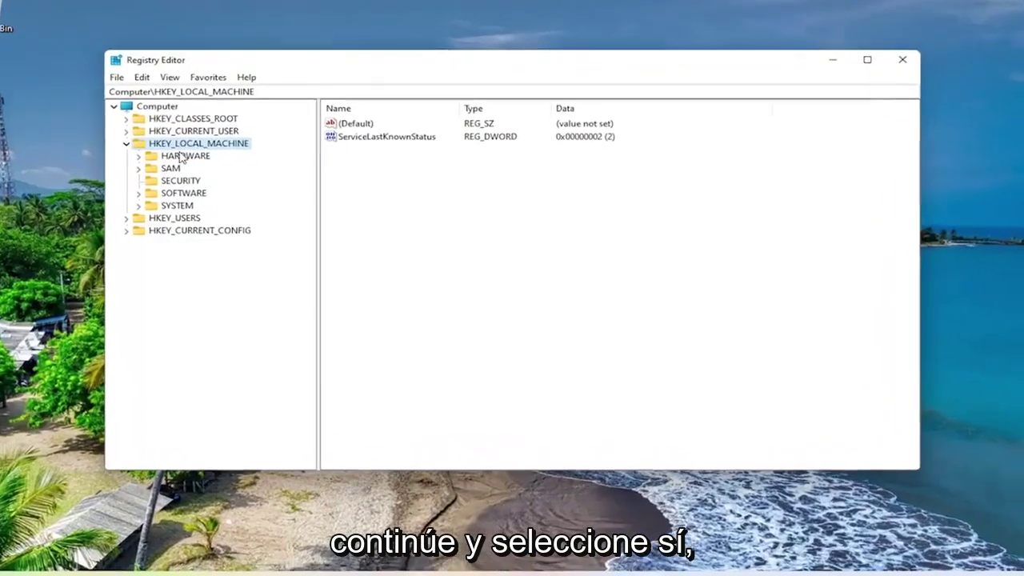
- Open the registry export for the whole Computer root with the range set to All, and close it without saving
click(153, 149)
click(181, 114)
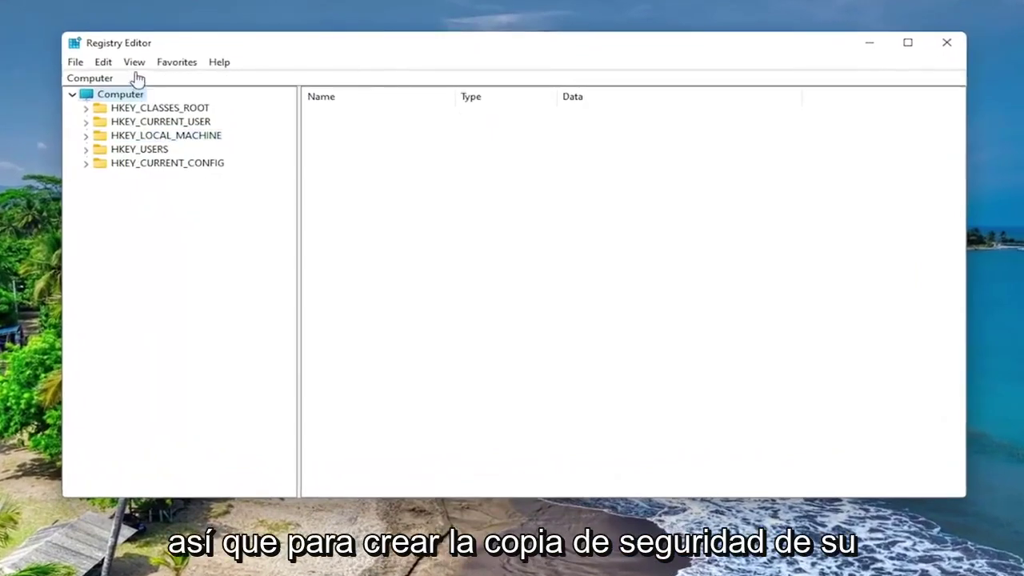
click(75, 64)
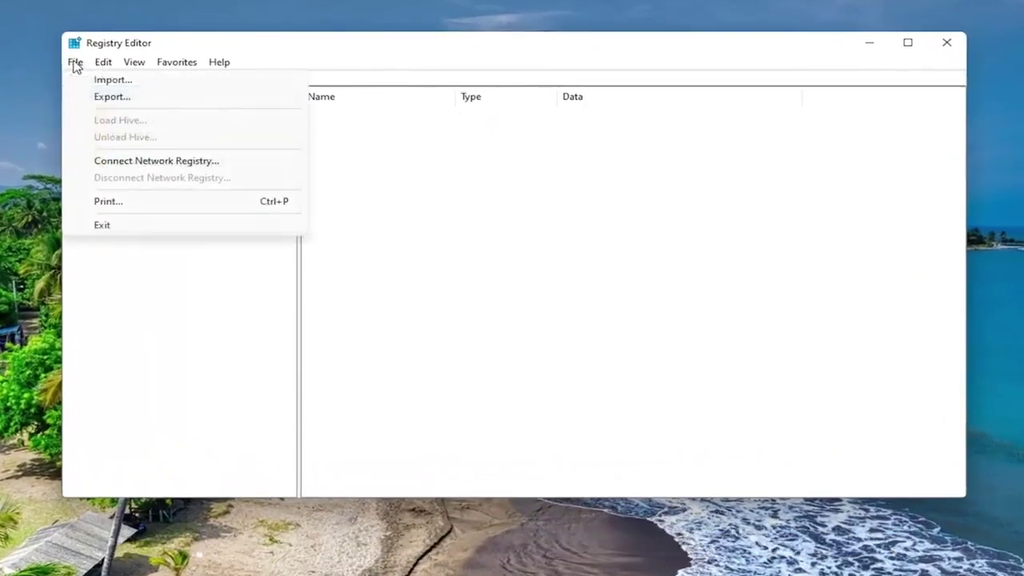
click(98, 97)
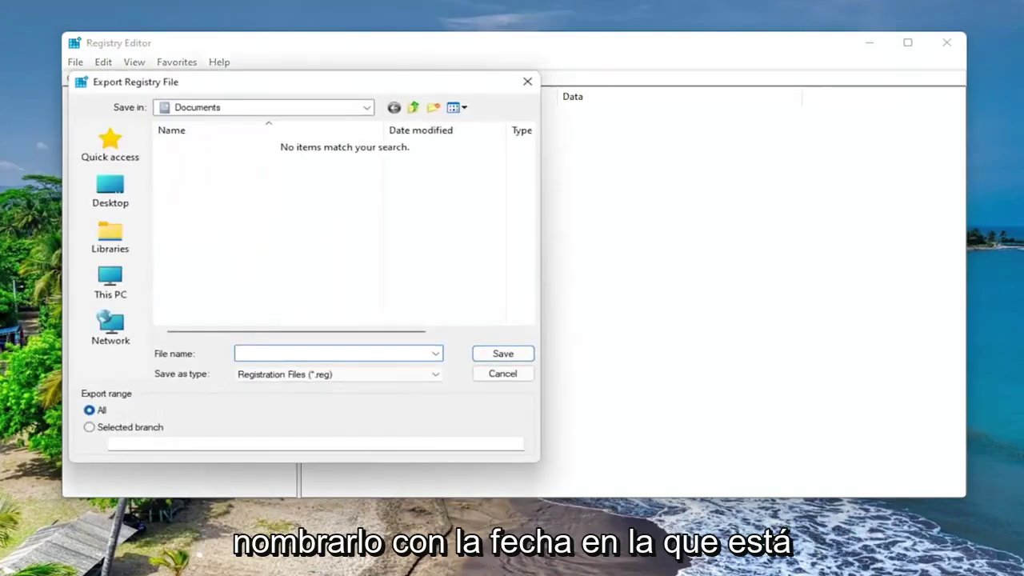
click(100, 411)
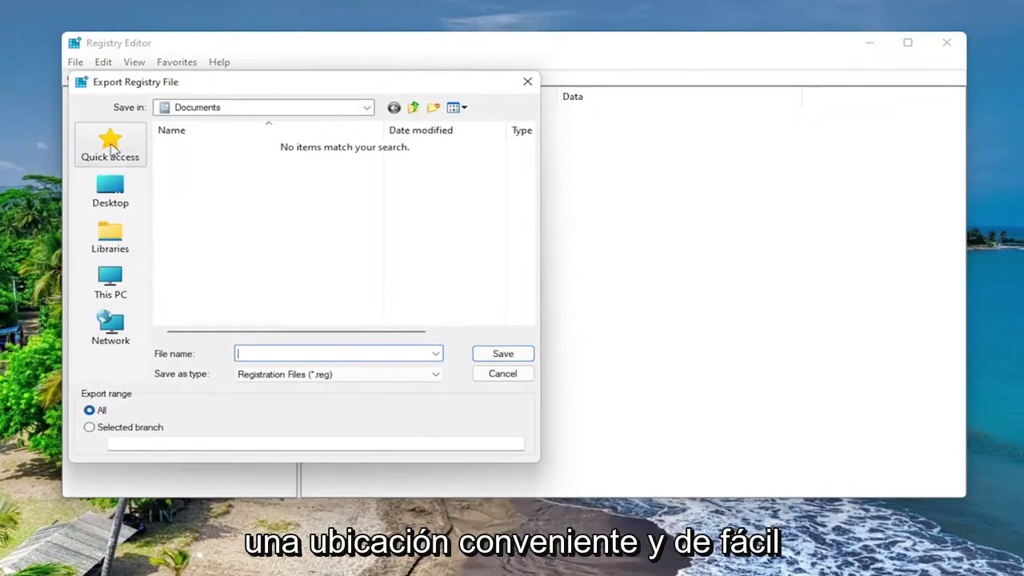
click(528, 82)
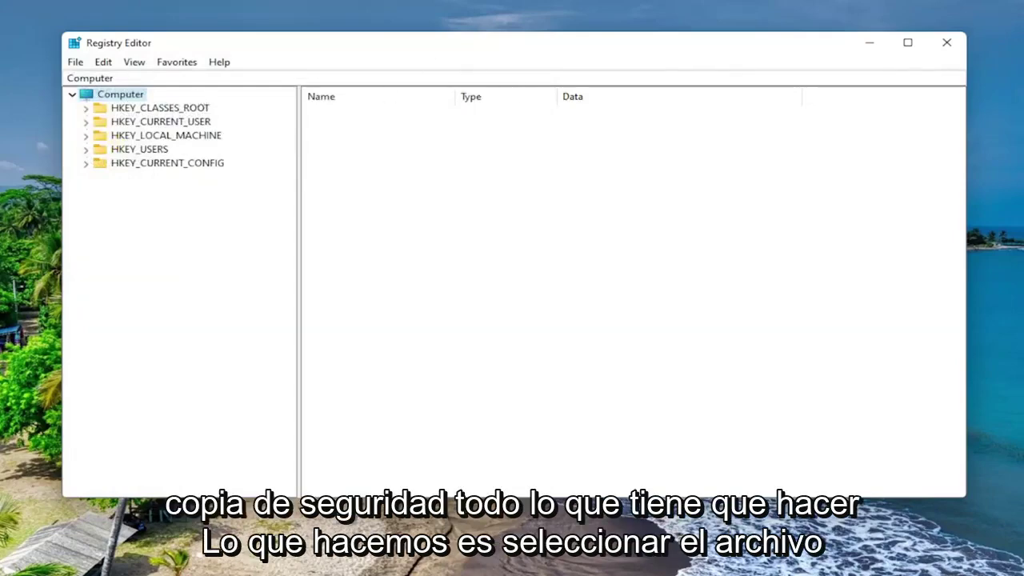
- Open the registry file import dialog used to restore a backup, and cancel it without choosing a file
click(75, 63)
click(103, 77)
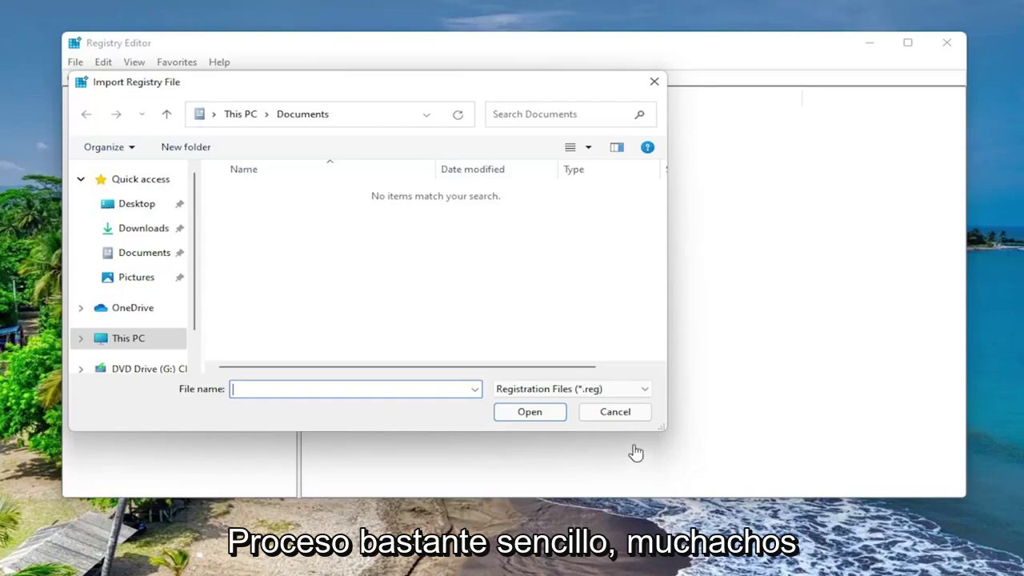
click(620, 413)
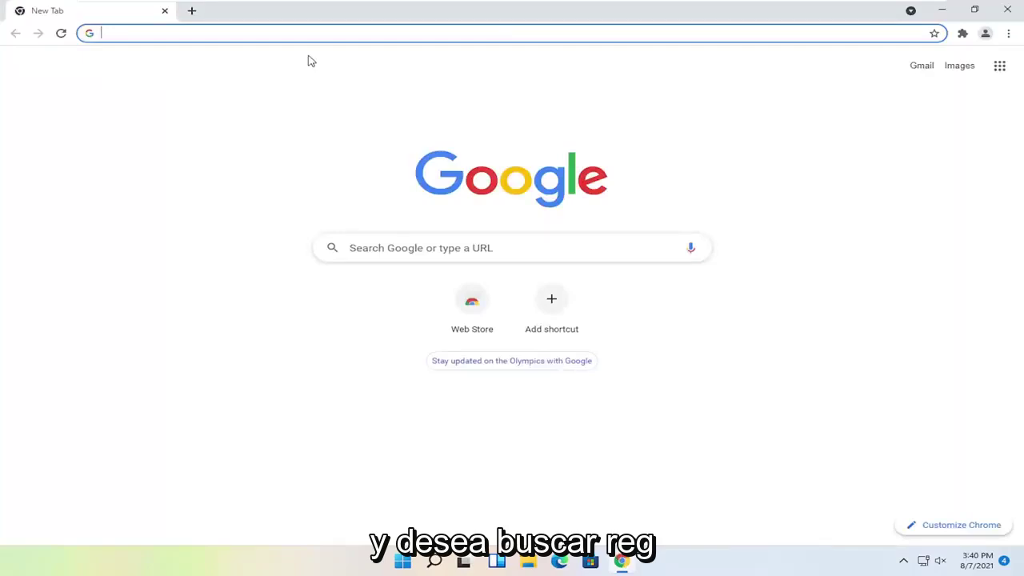
- Switch to Chrome and search Google for "regsofts registry repair"
text(reg)
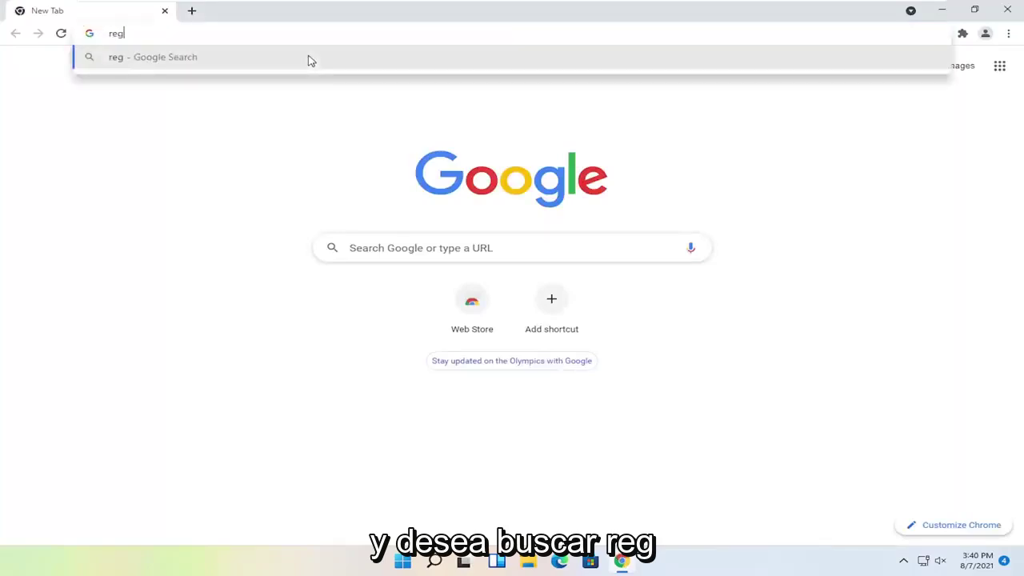
text(sof)
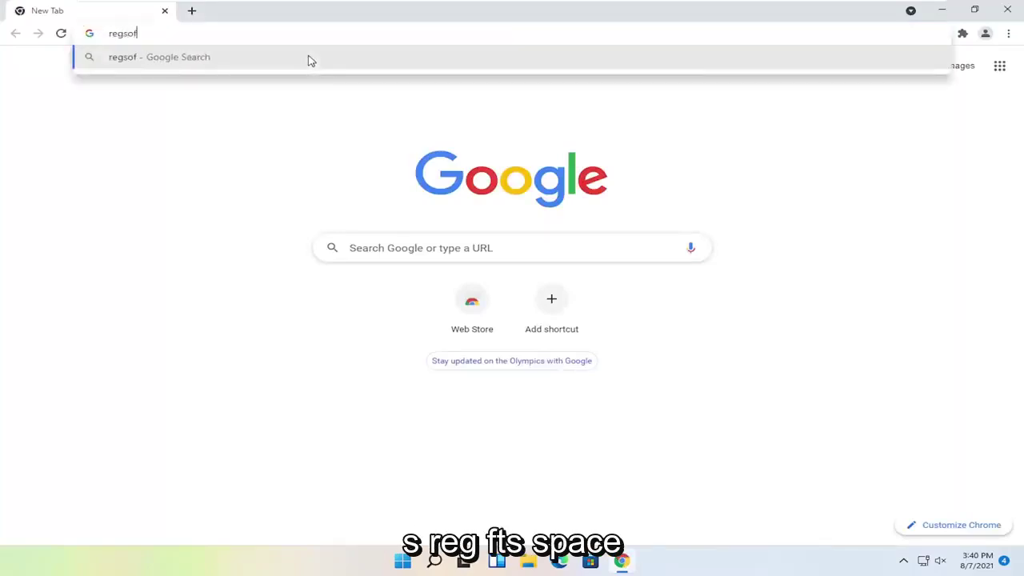
text(ts regis)
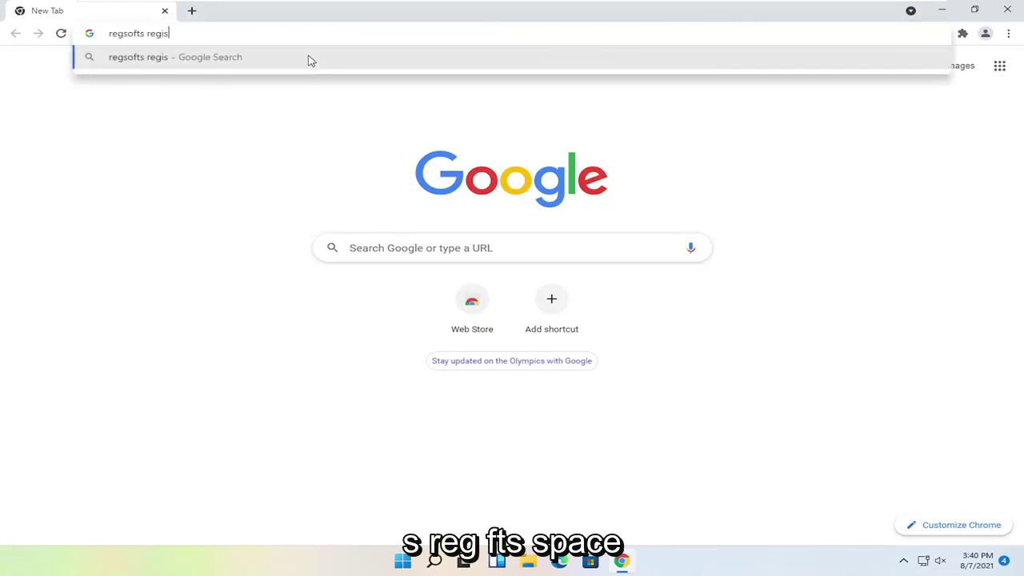
text(try repair)
key(Return)
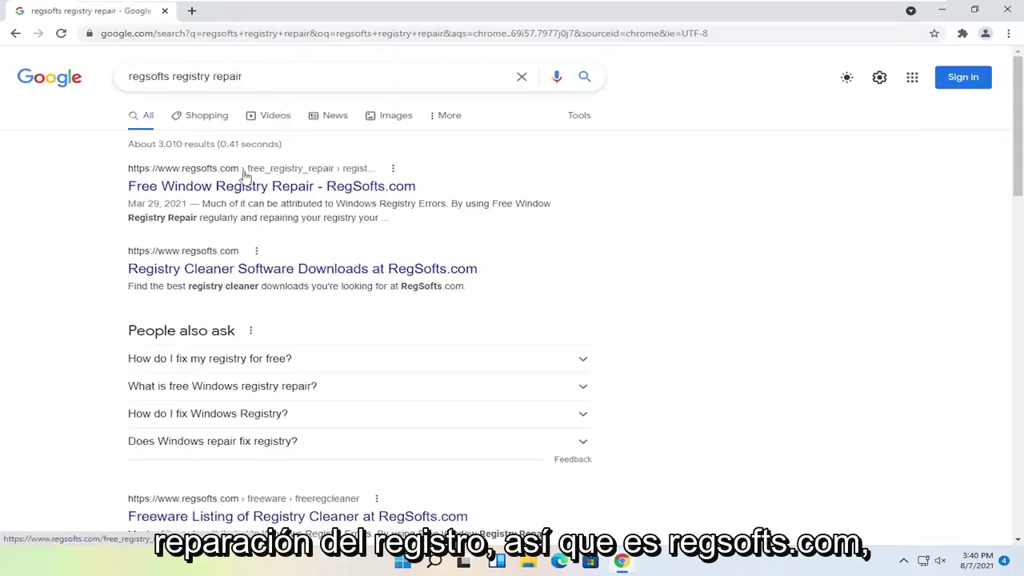
- Download Free Window Registry Repair 4.3 from regsofts.com and run RegpairSetup.exe, allowing it to make changes to the device
click(152, 189)
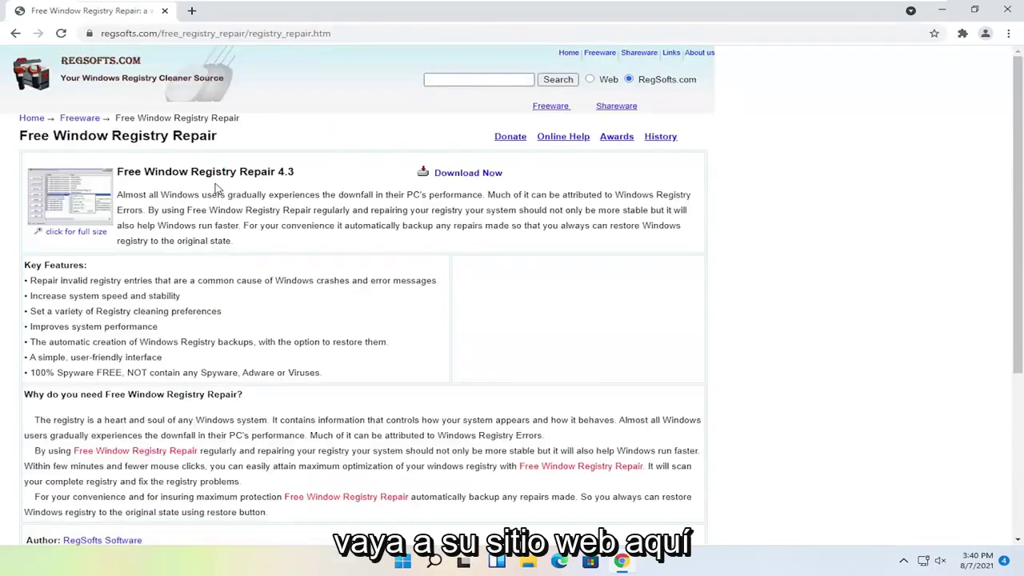
click(461, 177)
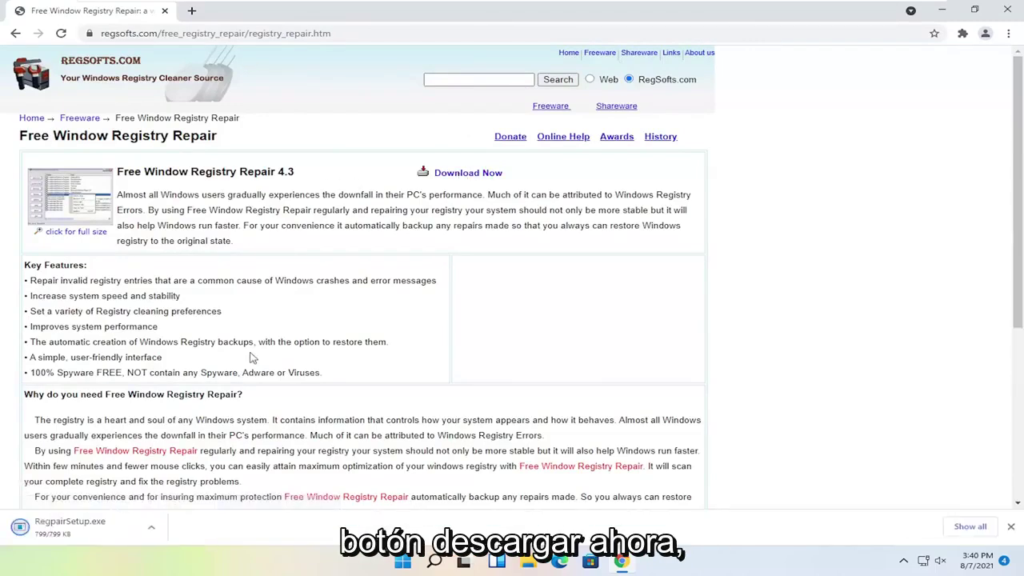
click(91, 533)
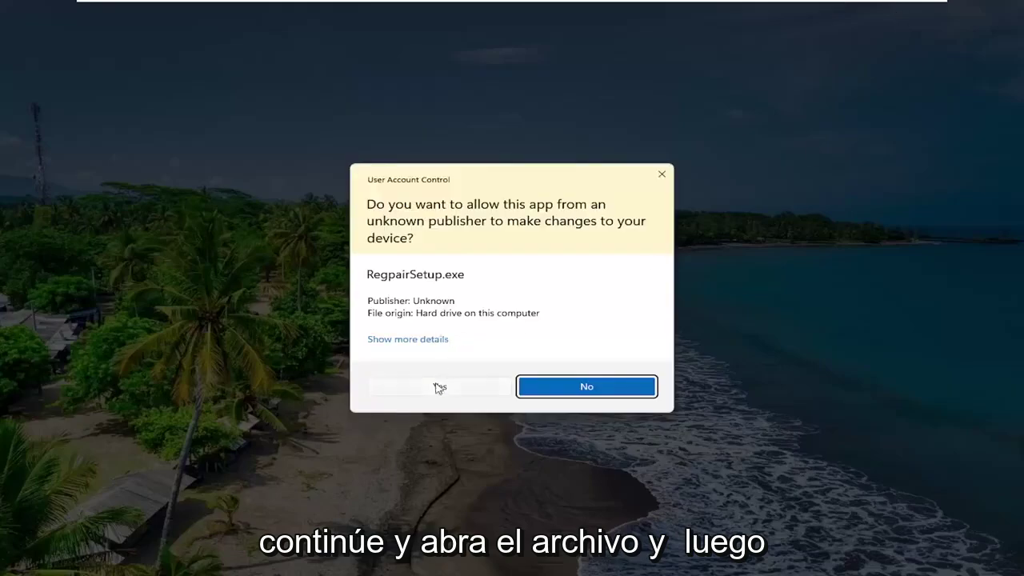
click(434, 387)
click(941, 11)
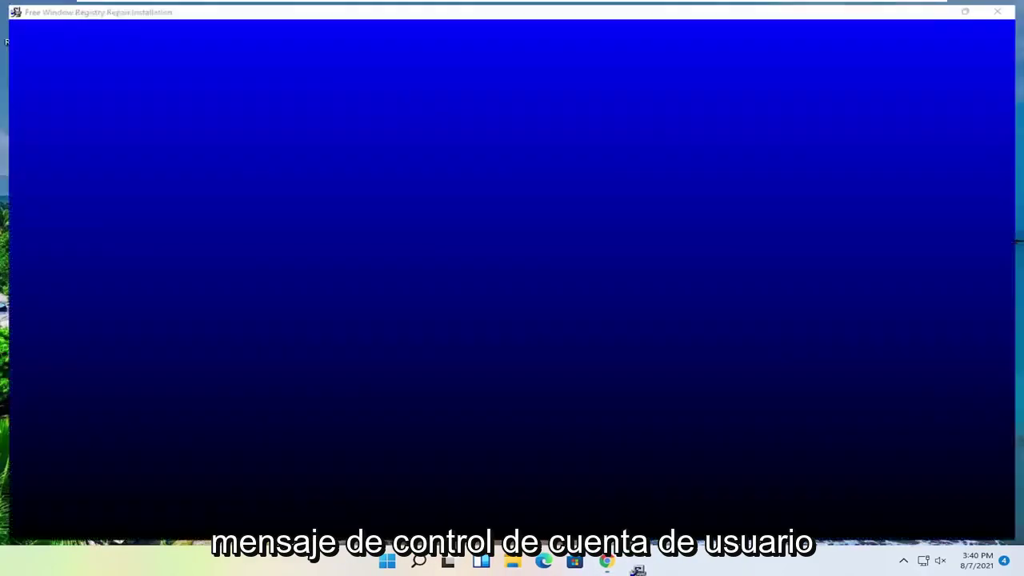
- Install Free Window Registry Repair with the default destination folder and program group, and launch it on finishing
click(603, 372)
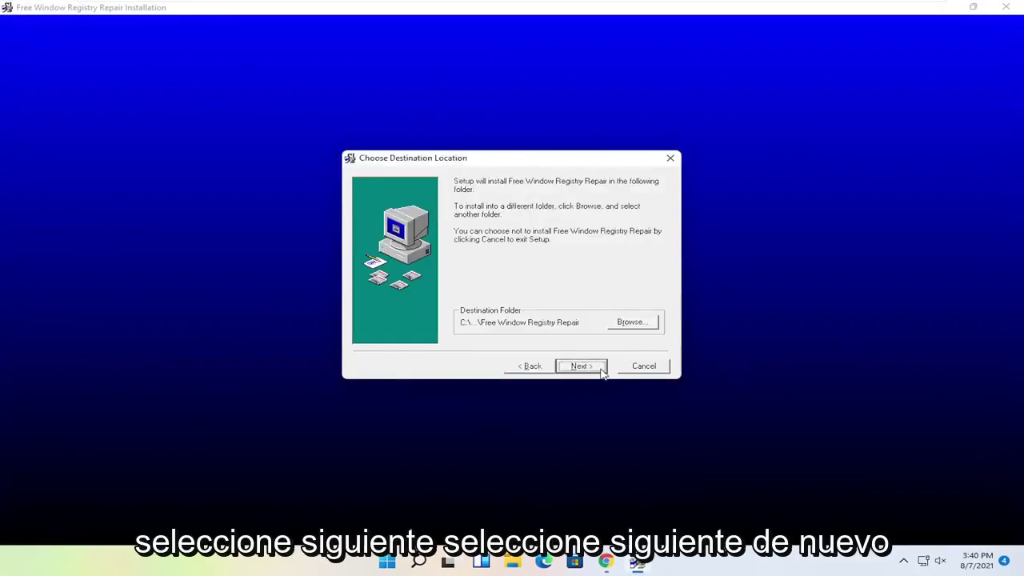
click(599, 372)
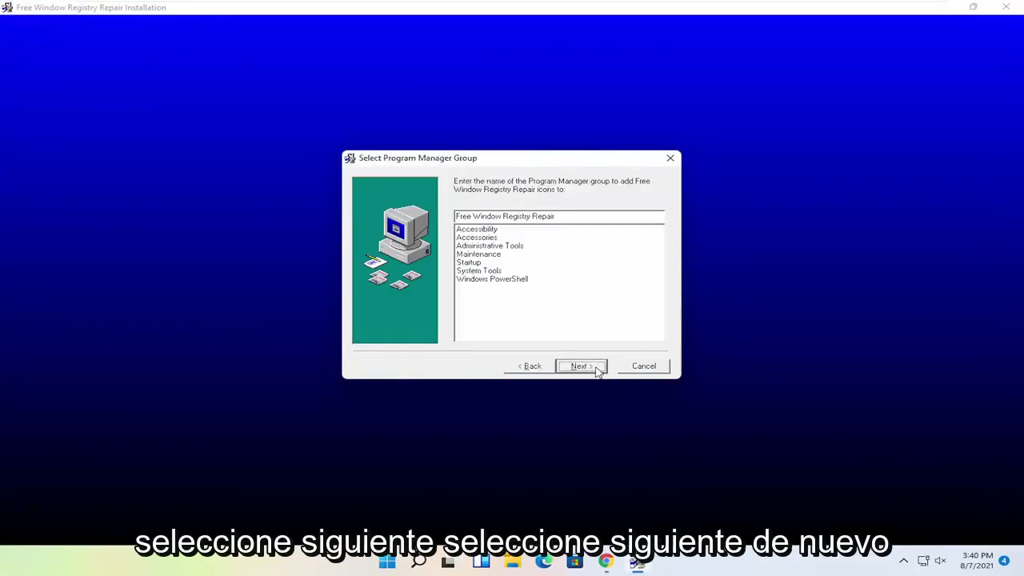
click(596, 370)
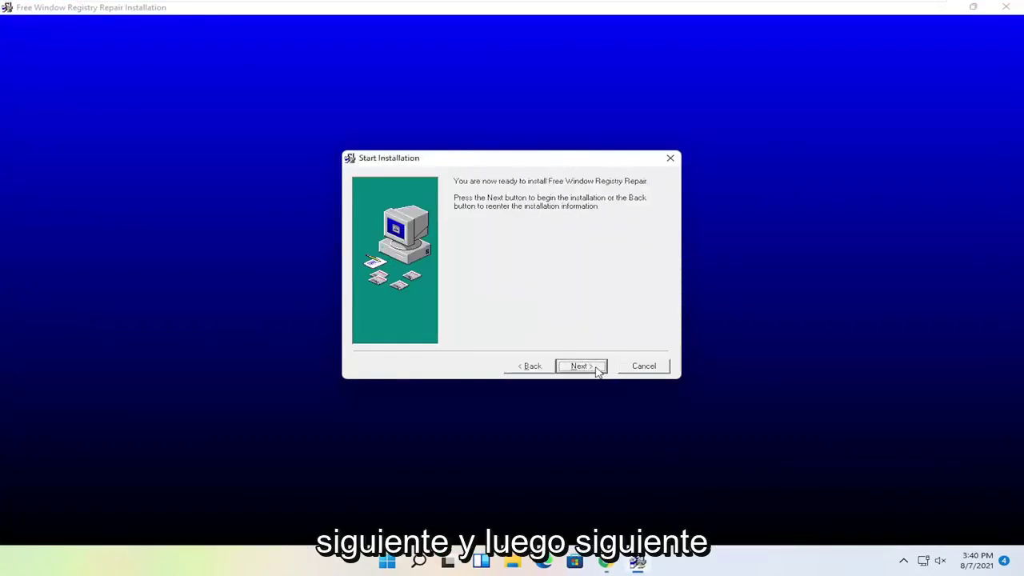
click(597, 369)
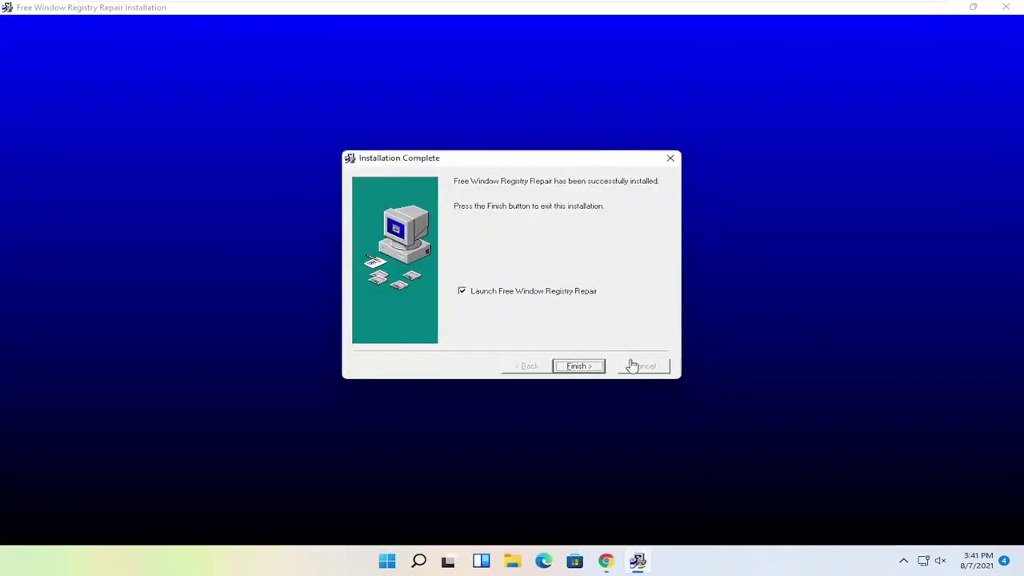
click(579, 365)
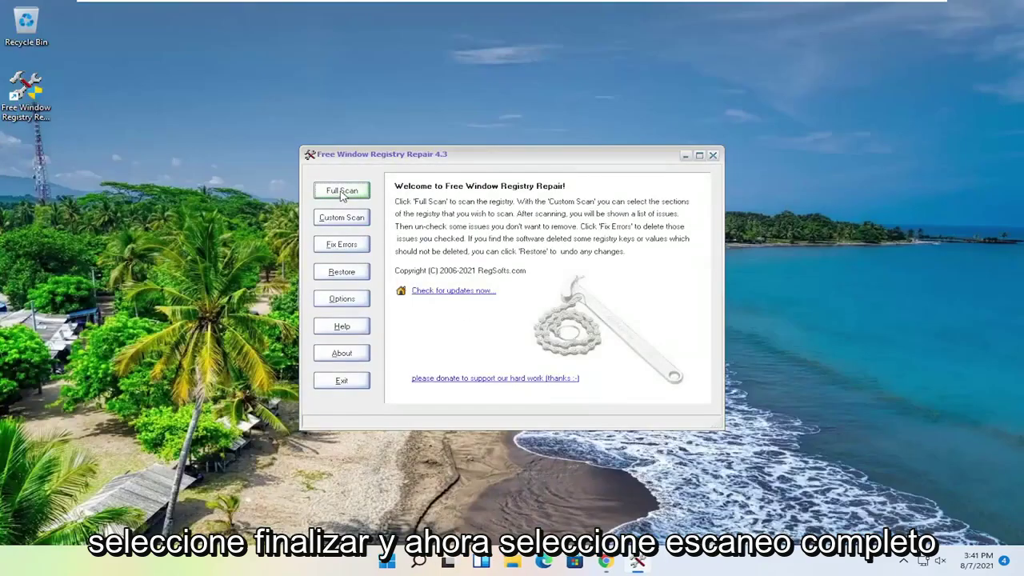
- Run a full registry scan, fix all the selected errors, and close Free Window Registry Repair
click(343, 193)
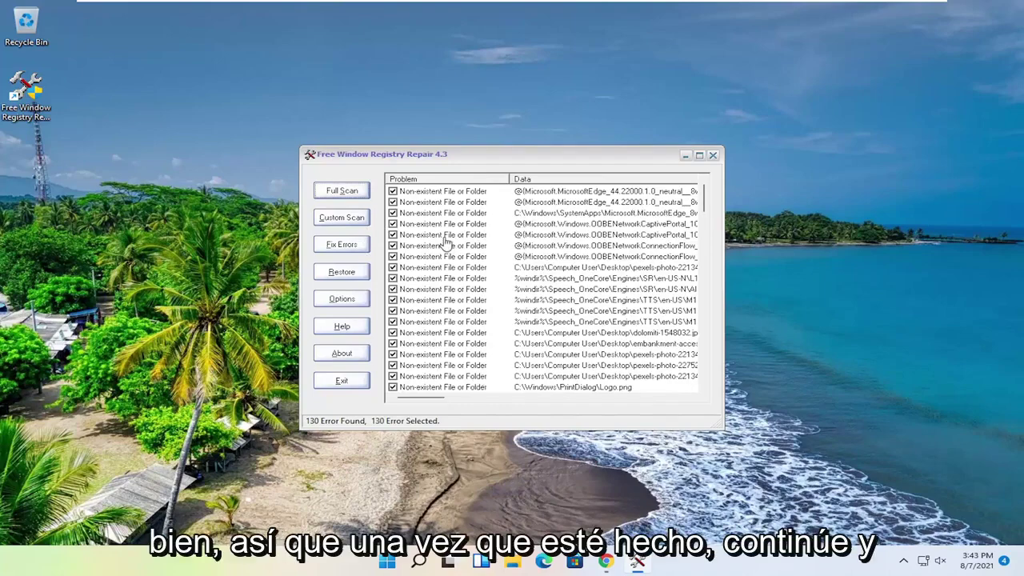
click(343, 244)
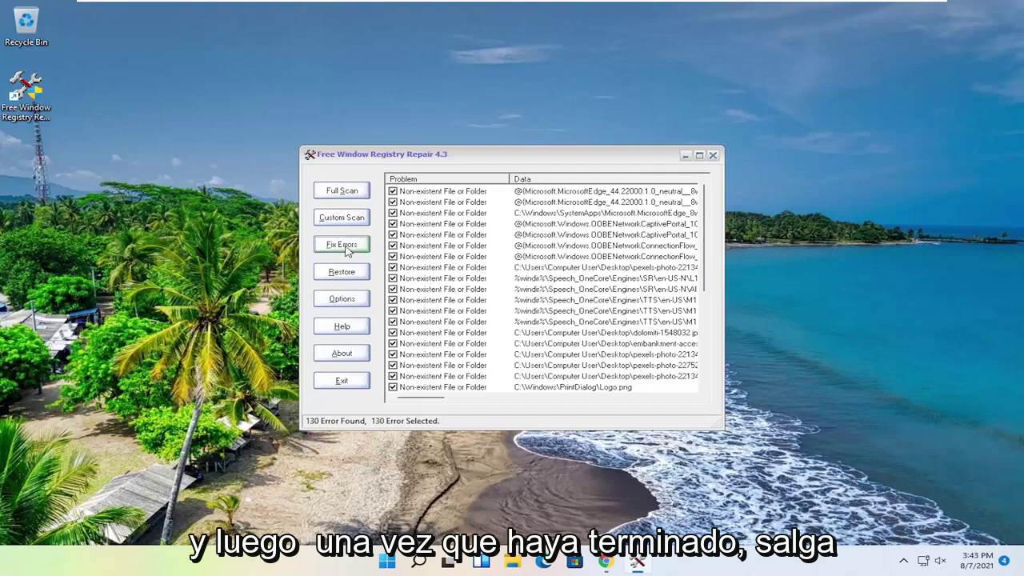
click(712, 155)
- Restart the computer after the registry repair
right_click(402, 561)
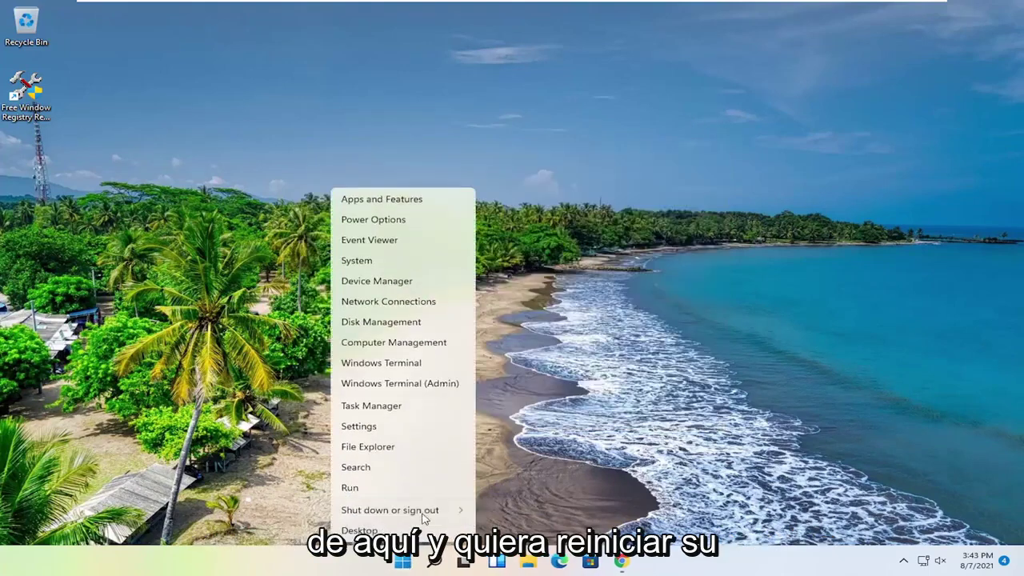
mouse_move(424, 518)
click(528, 529)
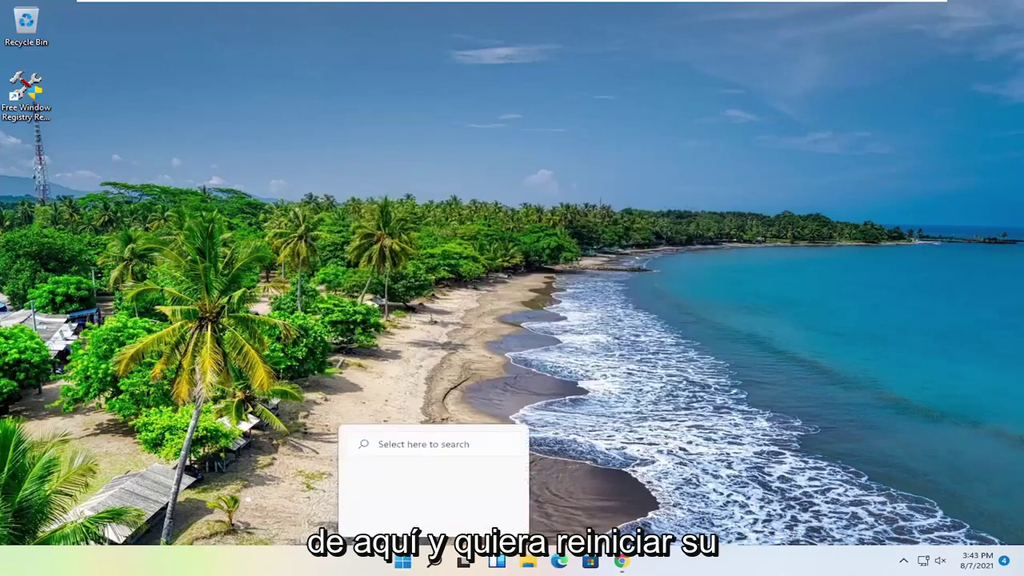